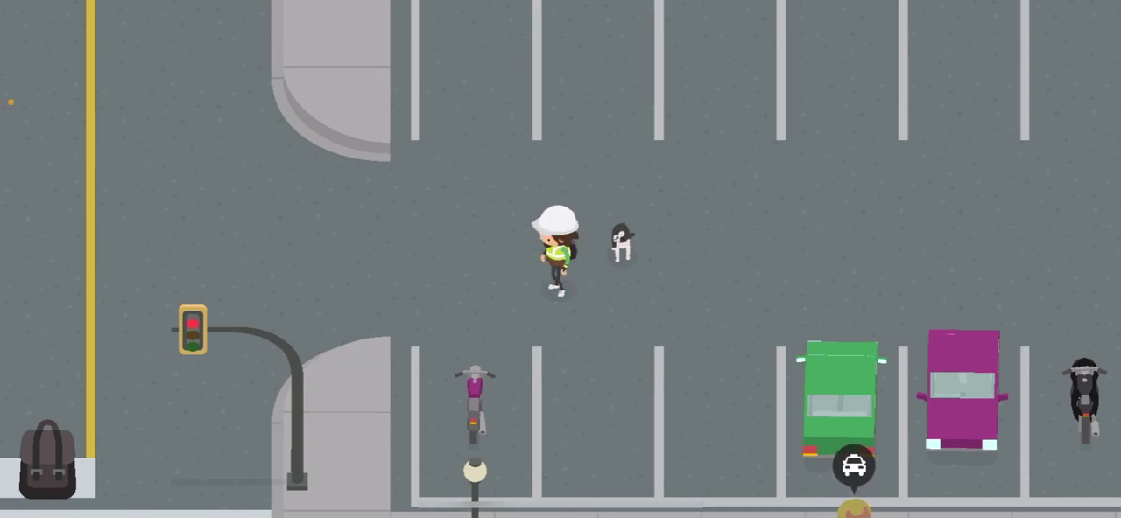
- Walk the character and dog left and up across the street toward the buildings
{"action": "key", "text": "Left"}
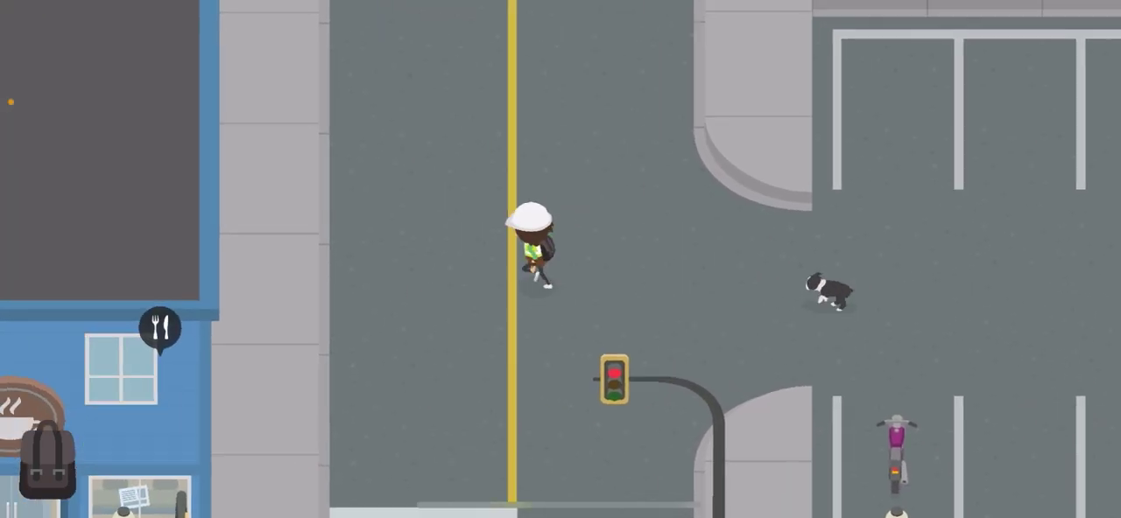
{"action": "key", "text": "Left"}
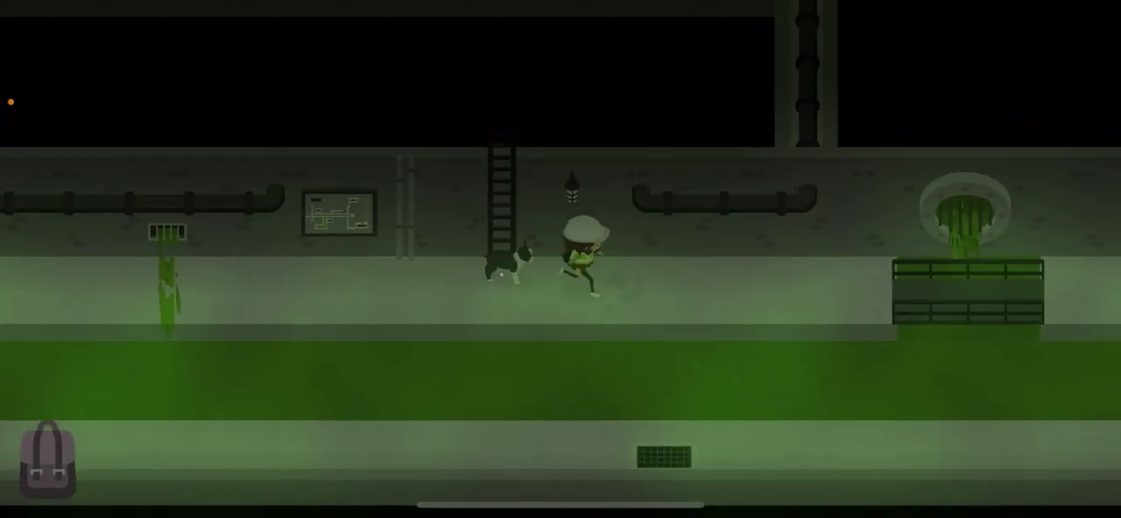
- Walk right past the green sewage outlet and drop to the lower sewer walkway
{"action": "key", "text": "Right"}
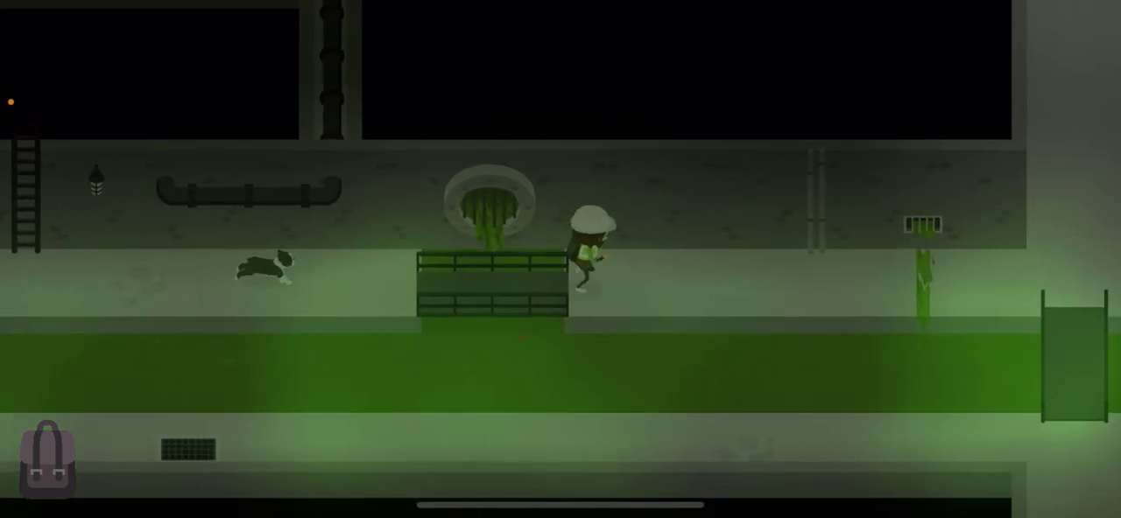
{"action": "key", "text": "Right"}
{"action": "key", "text": "Down"}
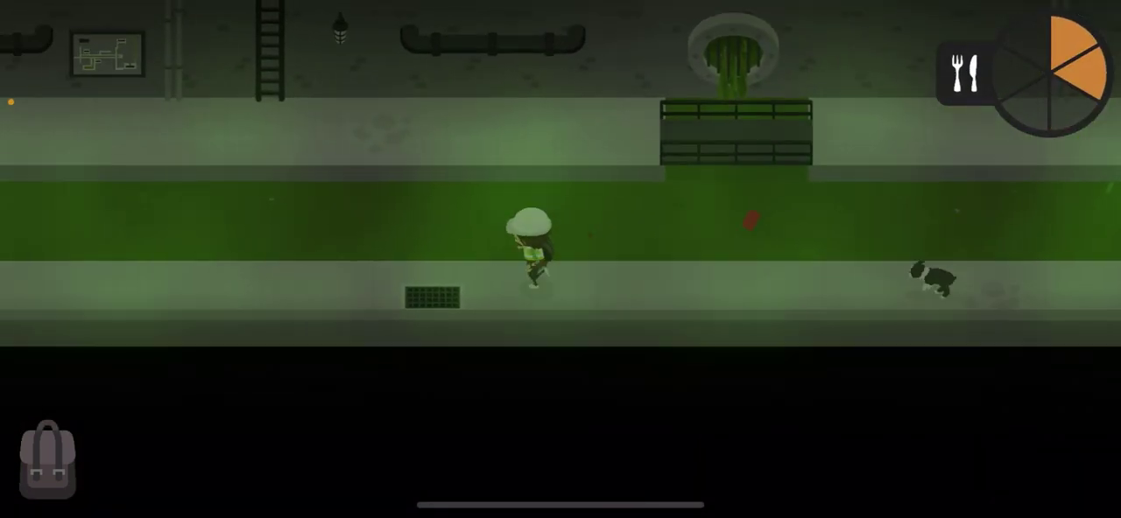
{"action": "key", "text": "Right"}
- Go down the vertical corridor past the crates, up to the barrel walkway, and across the bridge
{"action": "key", "text": "Down"}
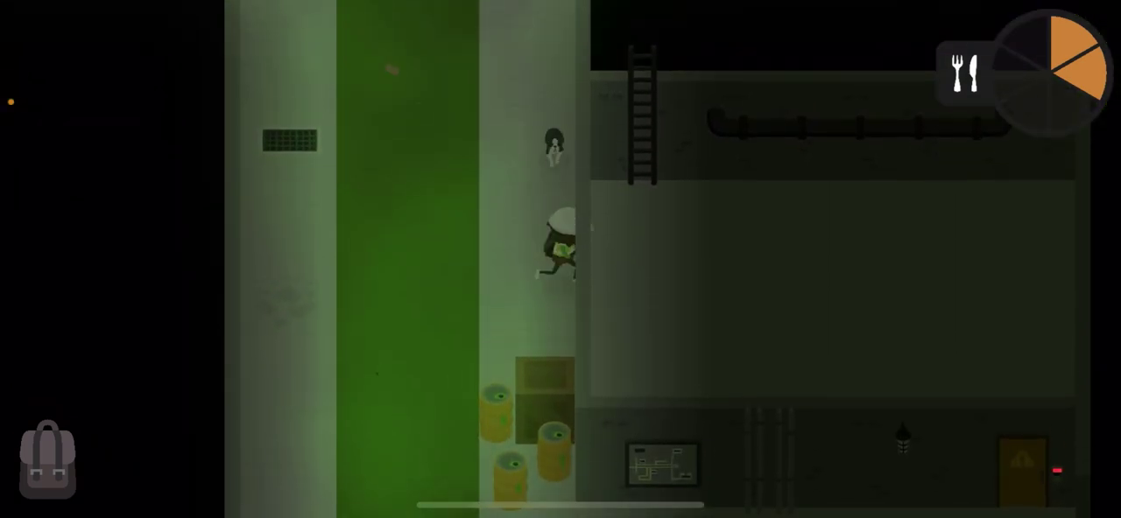
{"action": "key", "text": "Down"}
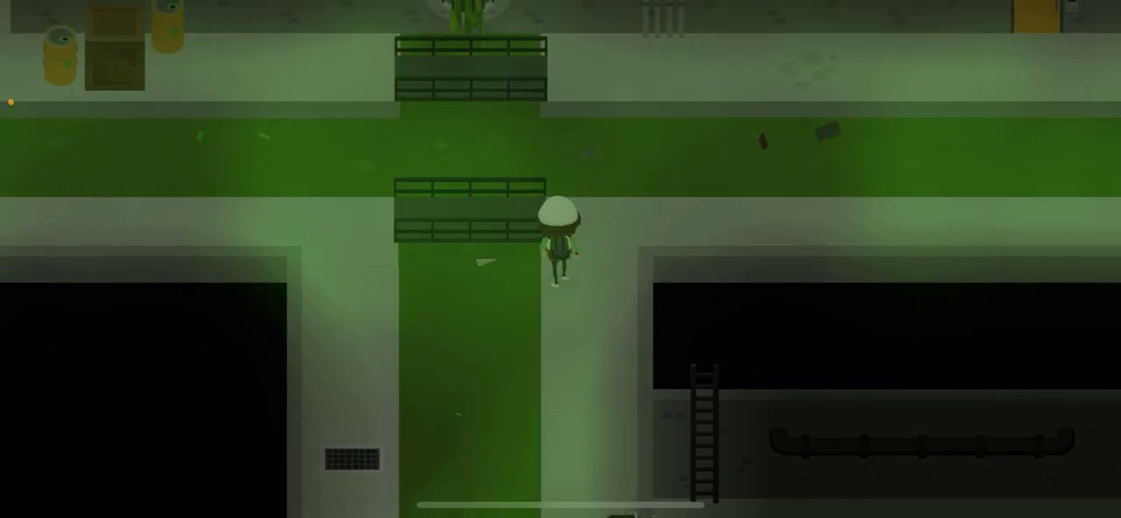
{"action": "key", "text": "Up"}
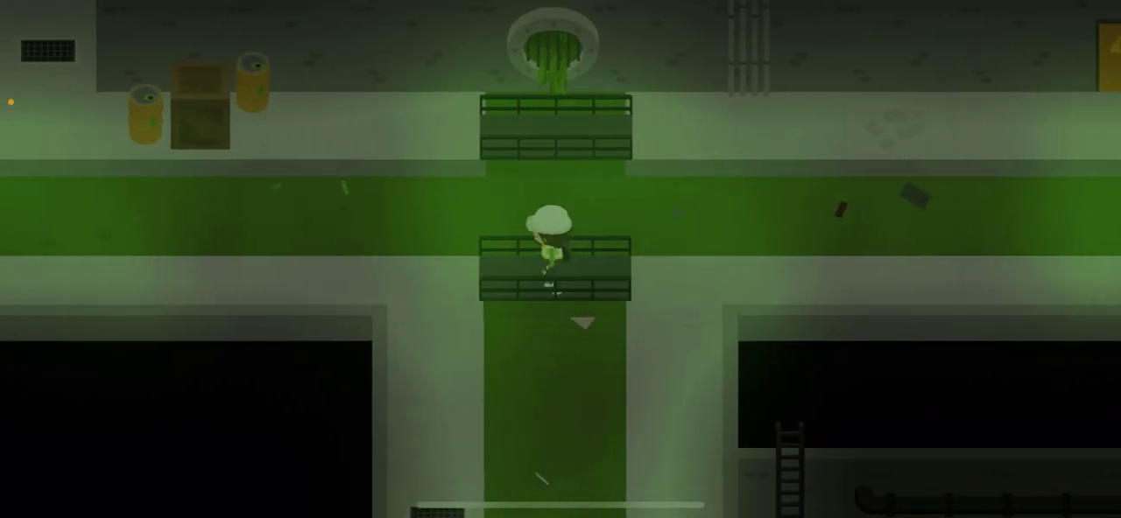
{"action": "key", "text": "Left"}
{"action": "key", "text": "Down"}
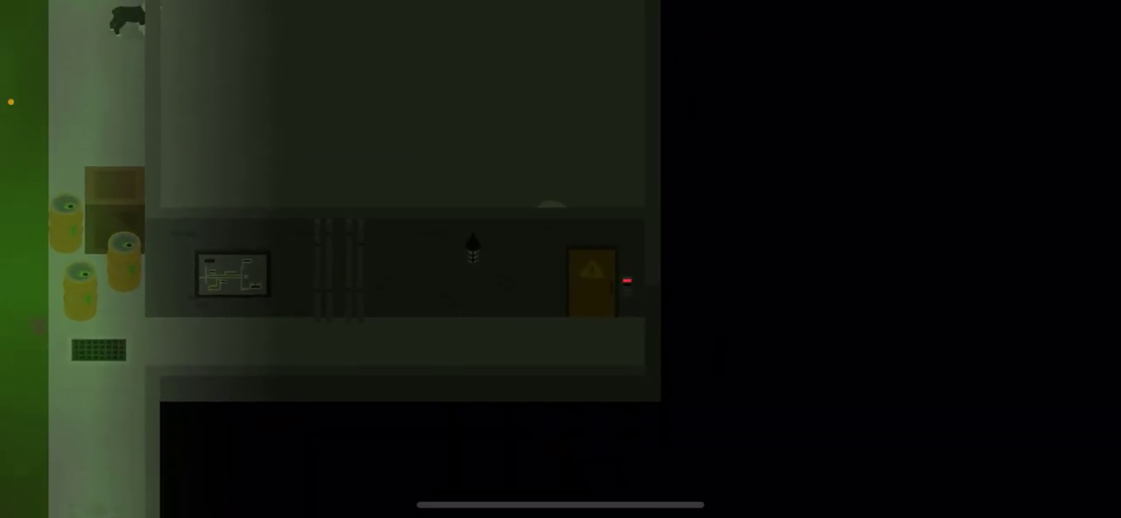
- Slip up into the sealed room above the corridor and walk around inside it
{"action": "key", "text": "Left"}
{"action": "key", "text": "Left"}
{"action": "key", "text": "Left"}
{"action": "key", "text": "Left"}
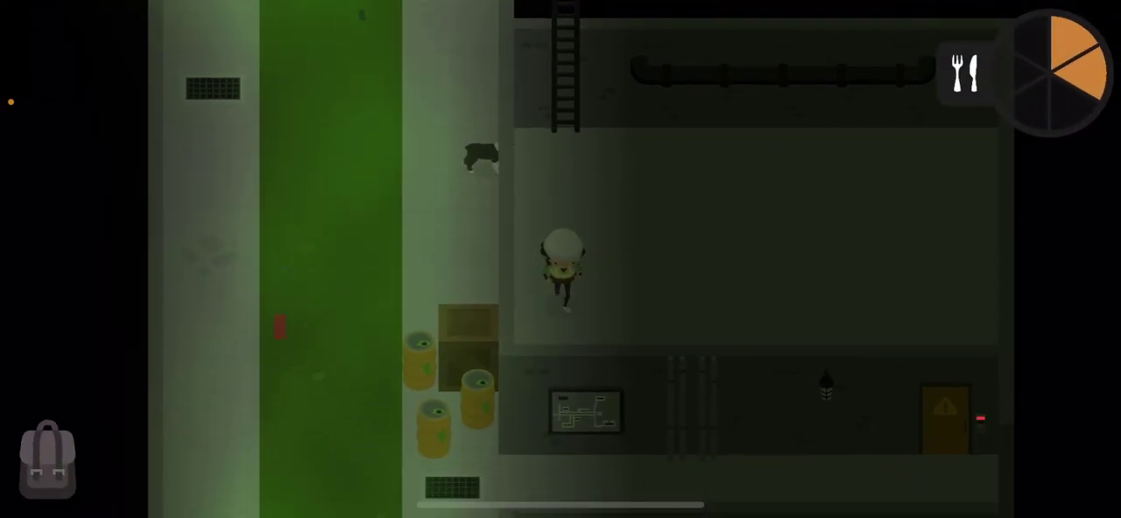
{"action": "key", "text": "Down"}
{"action": "key", "text": "Down"}
{"action": "key", "text": "Left"}
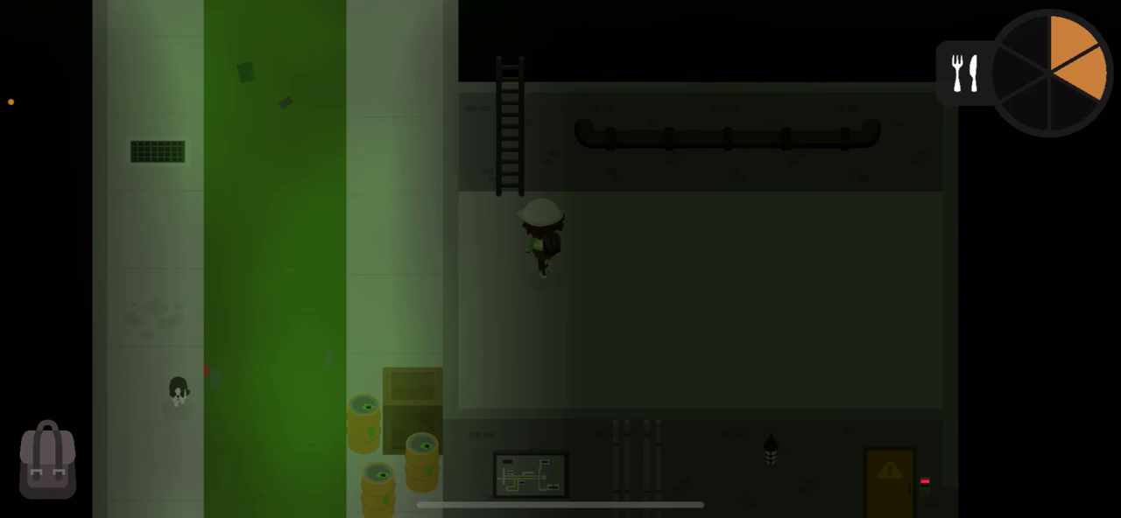
{"action": "key", "text": "Up"}
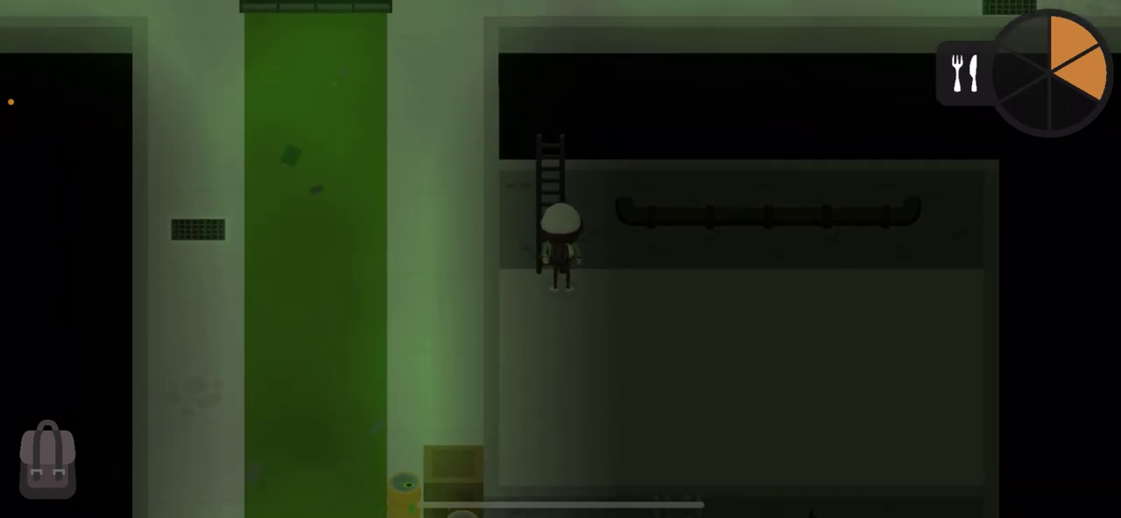
- Climb the room's ladder, cross the pipe ledge to the right, and come back down
{"action": "key", "text": "Right"}
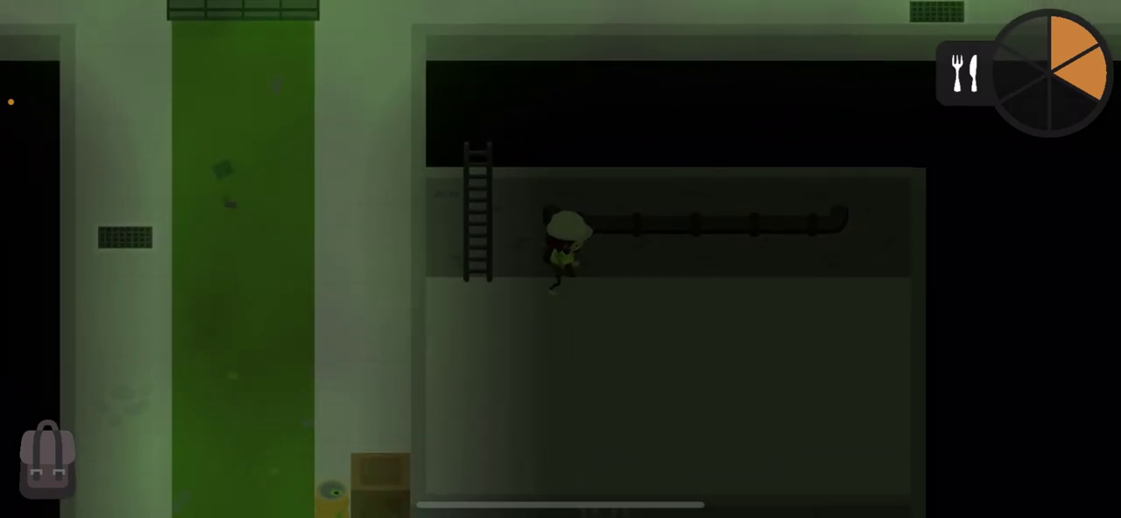
{"action": "key", "text": "Down"}
{"action": "key", "text": "Down"}
{"action": "key", "text": "Down"}
{"action": "key", "text": "Down"}
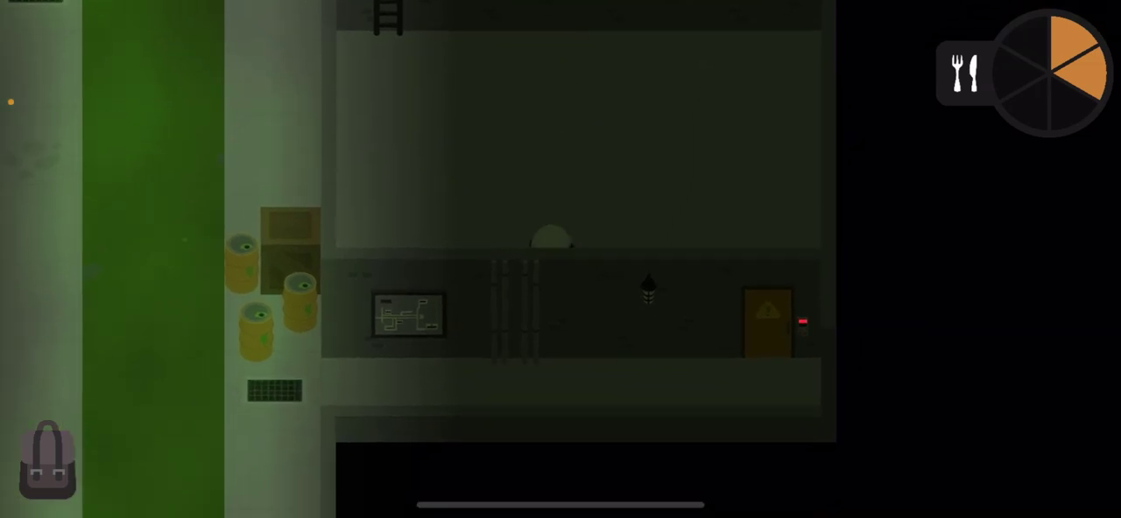
{"action": "key", "text": "Down"}
- Head toward the corridor, then walk back up into the sealed room
{"action": "key", "text": "Up"}
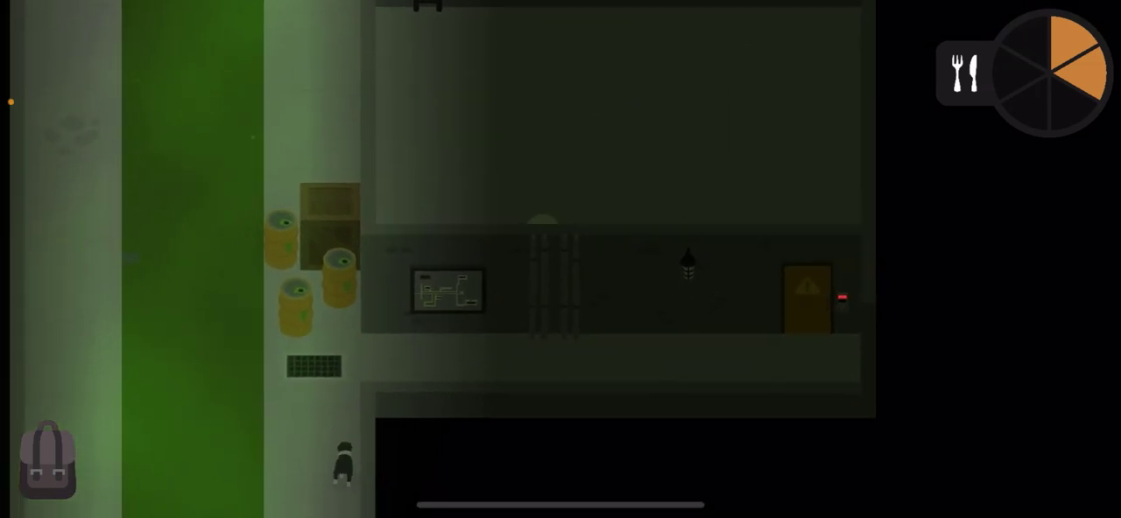
{"action": "key", "text": "Right"}
{"action": "key", "text": "Right"}
{"action": "key", "text": "Up"}
{"action": "key", "text": "Up"}
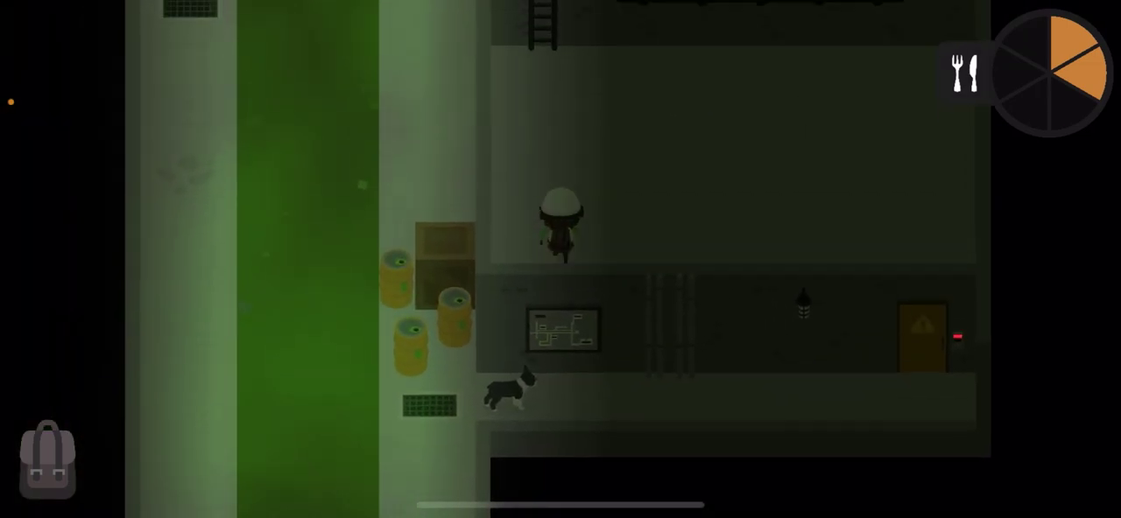
{"action": "key", "text": "Up"}
{"action": "key", "text": "Up"}
{"action": "key", "text": "Up"}
{"action": "key", "text": "Up"}
{"action": "key", "text": "Right"}
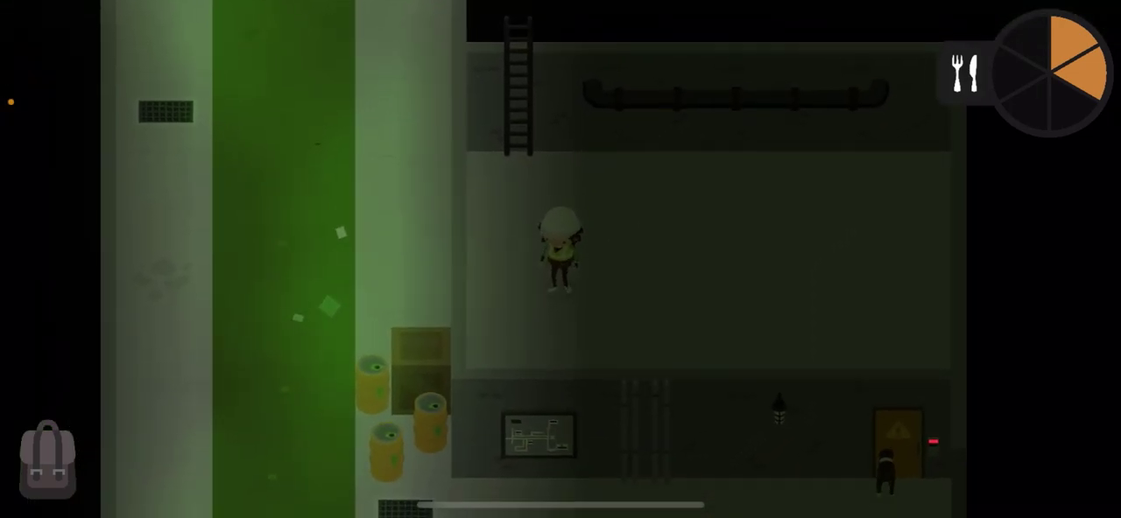
- Visit the warning door, then return into the sealed room
{"action": "key", "text": "Down"}
{"action": "key", "text": "Down"}
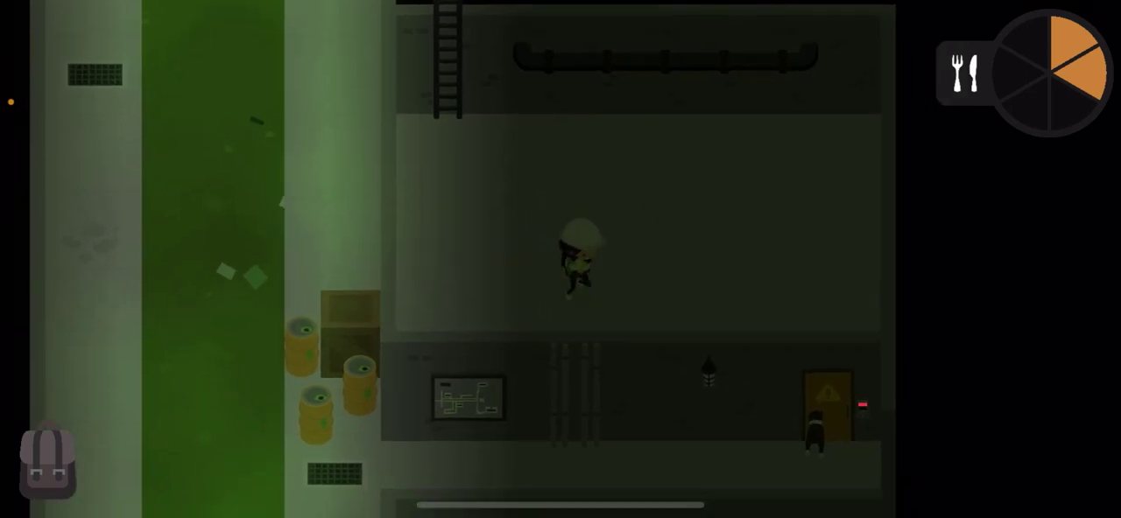
{"action": "key", "text": "Right"}
{"action": "key", "text": "Right"}
{"action": "key", "text": "Down"}
{"action": "key", "text": "Right"}
{"action": "key", "text": "Right"}
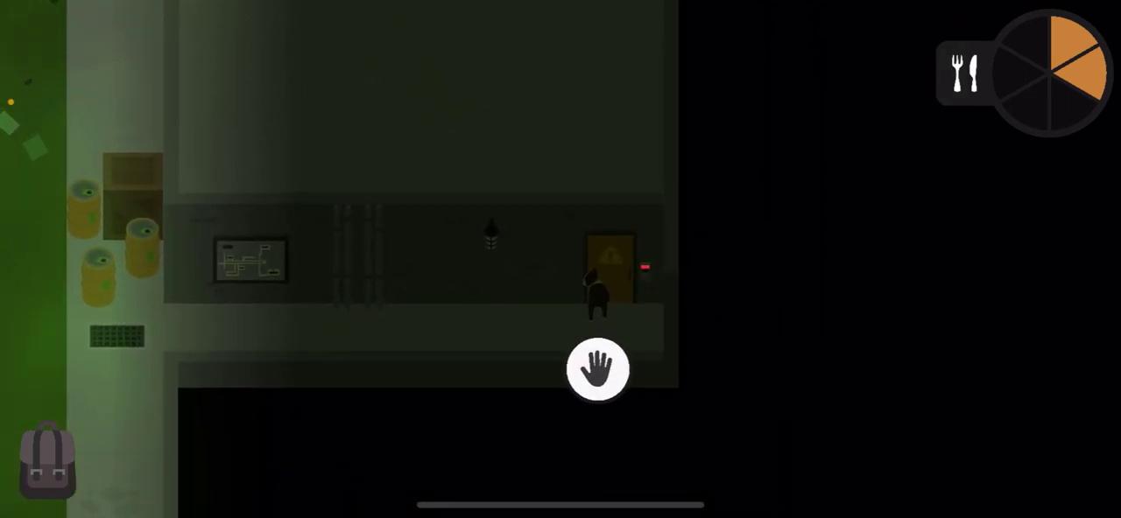
{"action": "key", "text": "Return"}
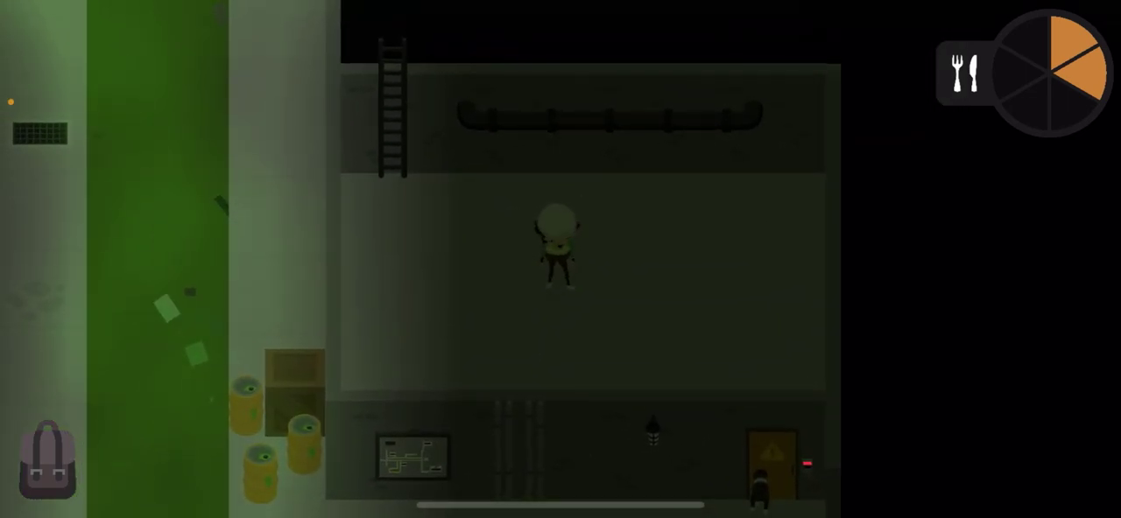